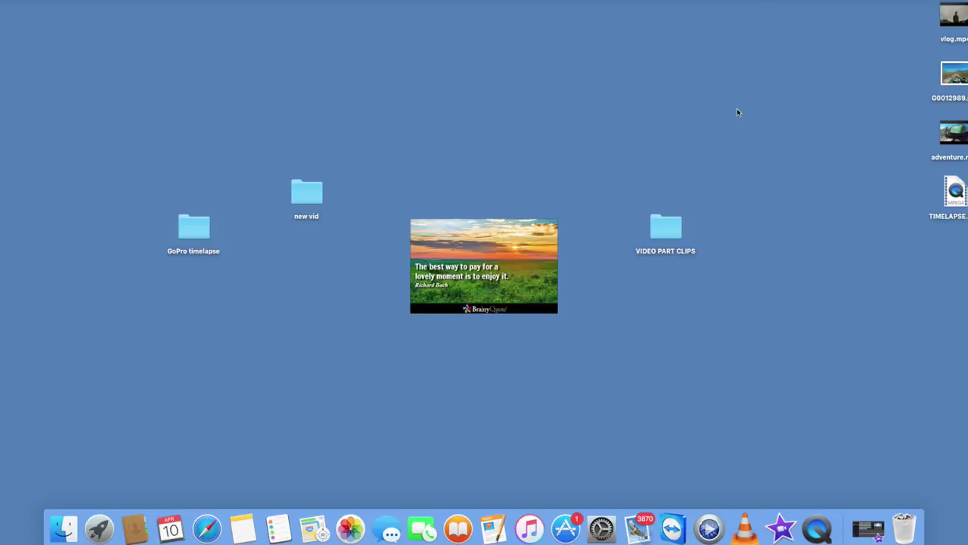
# - Look through the photo files in the GoPro timelapse folder on the desktop and close the folder
pyautogui.doubleClick(194, 227)
pyautogui.scroll(-10, 508, 143)
pyautogui.scroll(10, 507, 148)
pyautogui.scroll(-10, 456, 190)
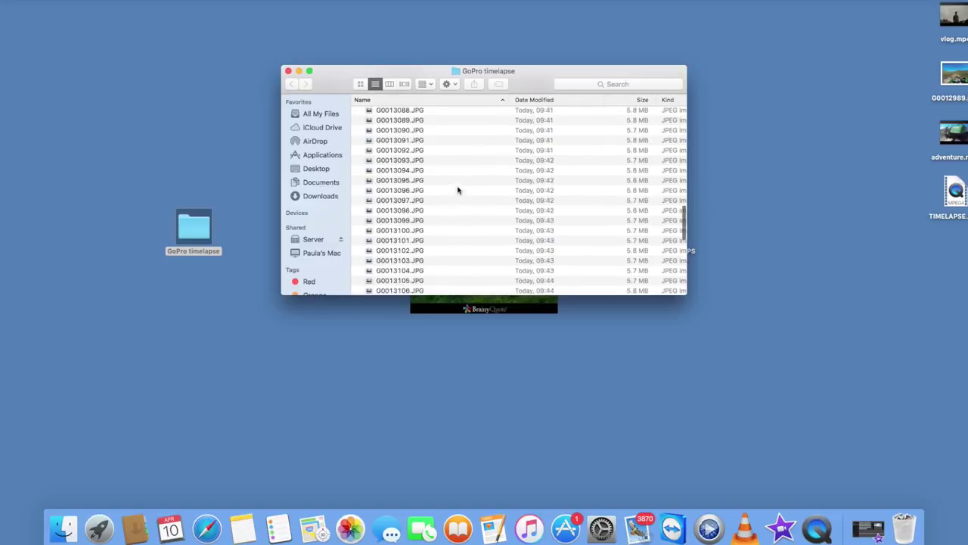
pyautogui.scroll(10, 457, 191)
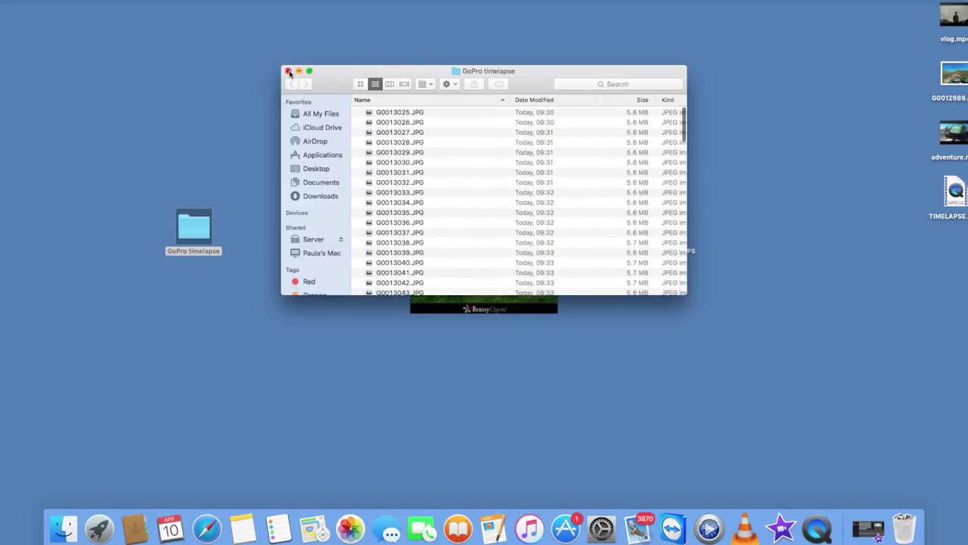
pyautogui.click(288, 71)
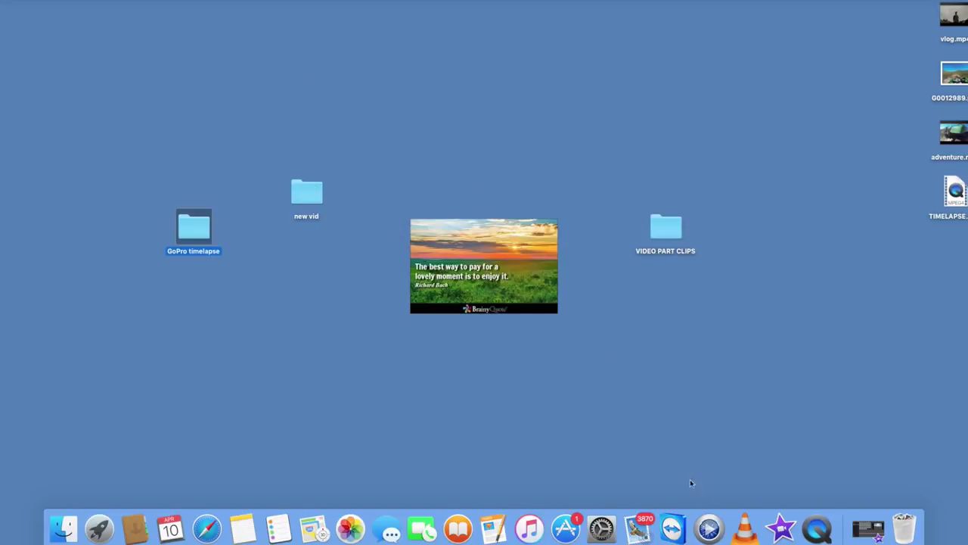
# - Switch to iMovie and move all the selected photos in the 13-07-2015 event to the trash
pyautogui.click(781, 528)
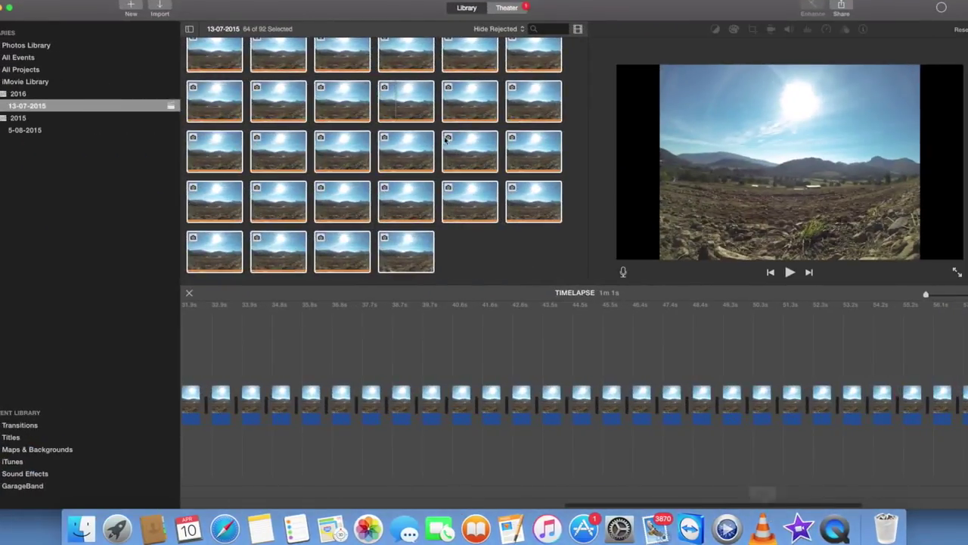
pyautogui.scroll(-1, 428, 136)
pyautogui.scroll(15, 428, 168)
pyautogui.scroll(-10, 393, 161)
pyautogui.rightClick(362, 220)
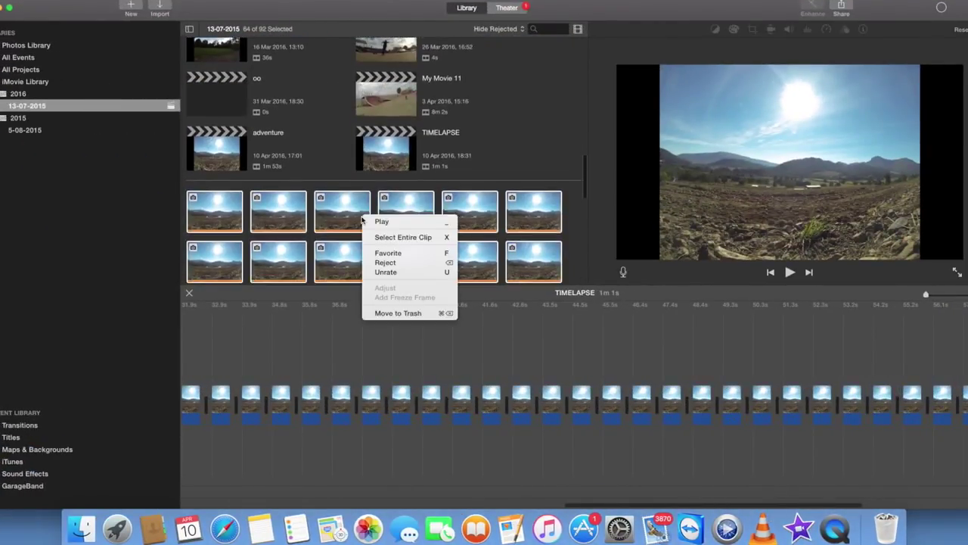
pyautogui.click(400, 313)
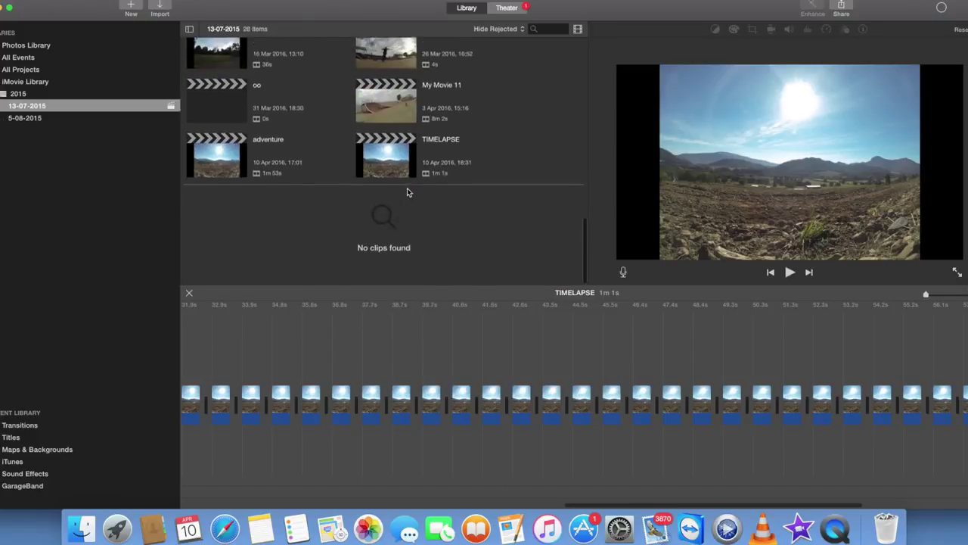
# - Delete all the clips from the timeline of the TIMELAPSE project
pyautogui.hscroll(-15, 284, 359)
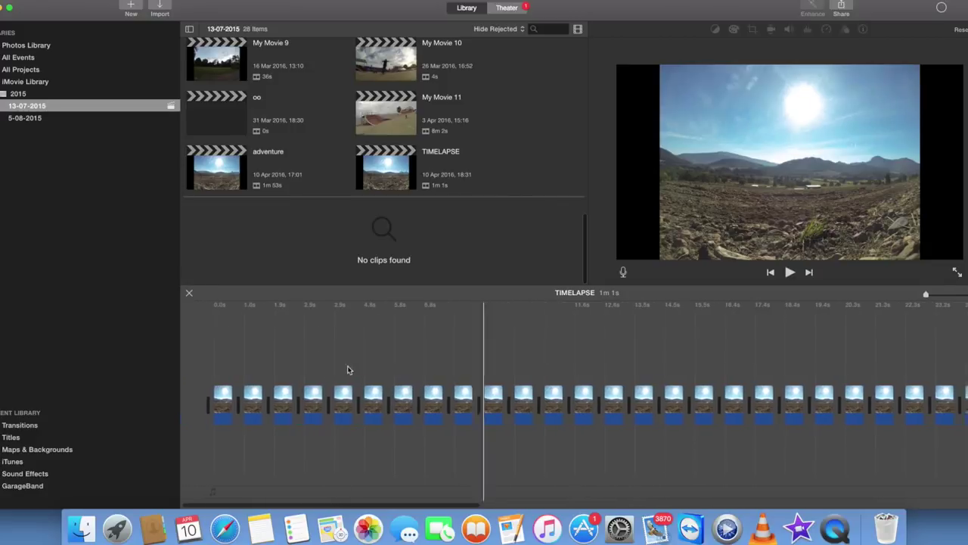
pyautogui.moveTo(205, 394); pyautogui.dragTo(967, 458)
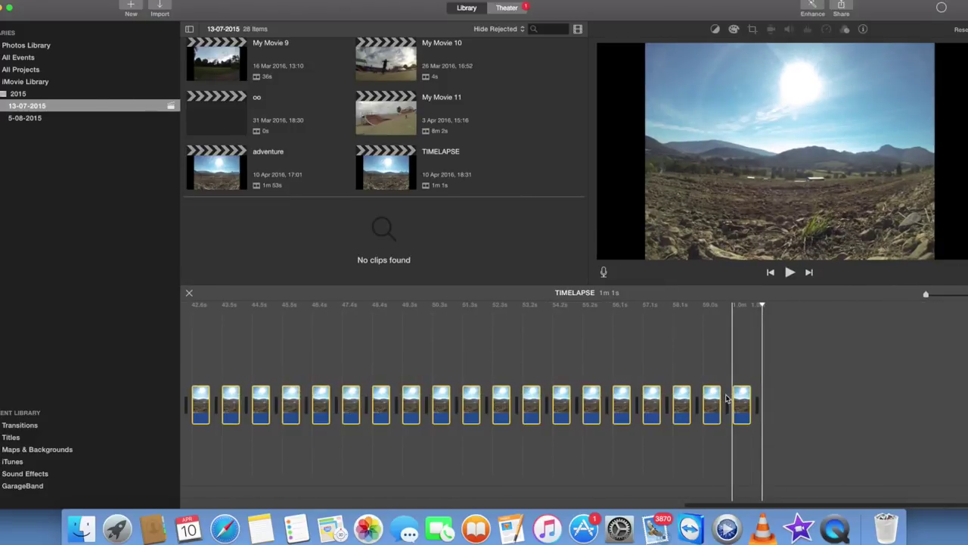
pyautogui.press('Delete')
# - Try to create a No Theme movie named "timelapse" in the 13-07-2015 event
pyautogui.click(133, 12)
pyautogui.click(140, 47)
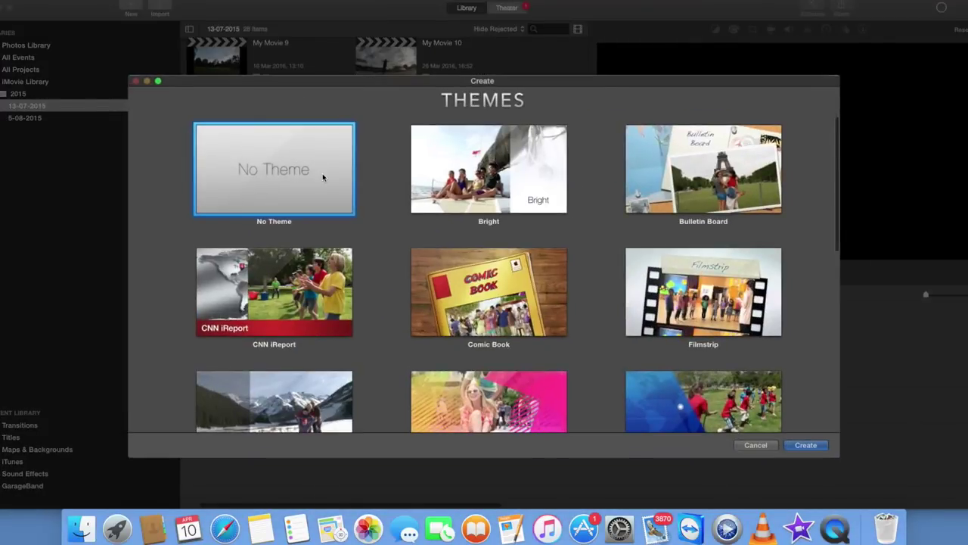
pyautogui.doubleClick(323, 175)
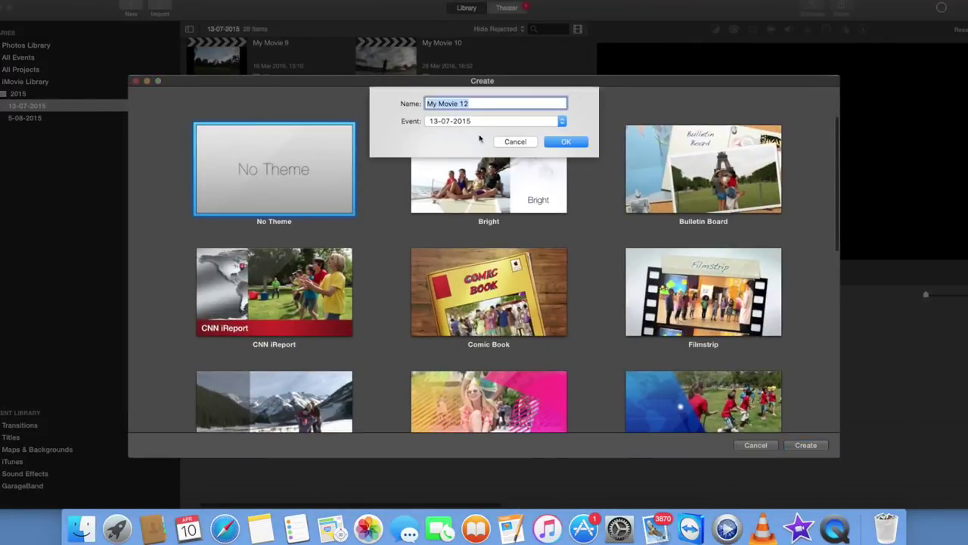
pyautogui.press('BackSpace')
pyautogui.write('y')
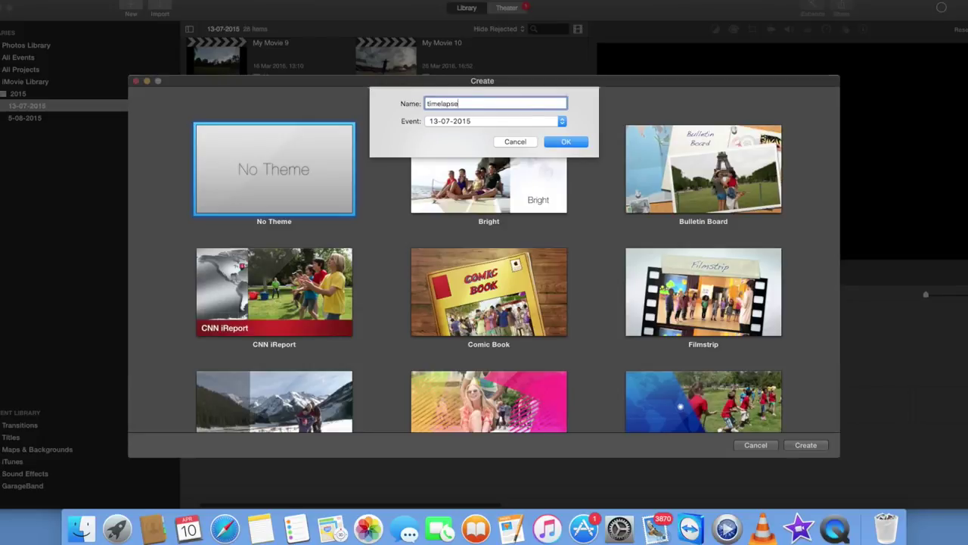
pyautogui.click(584, 143)
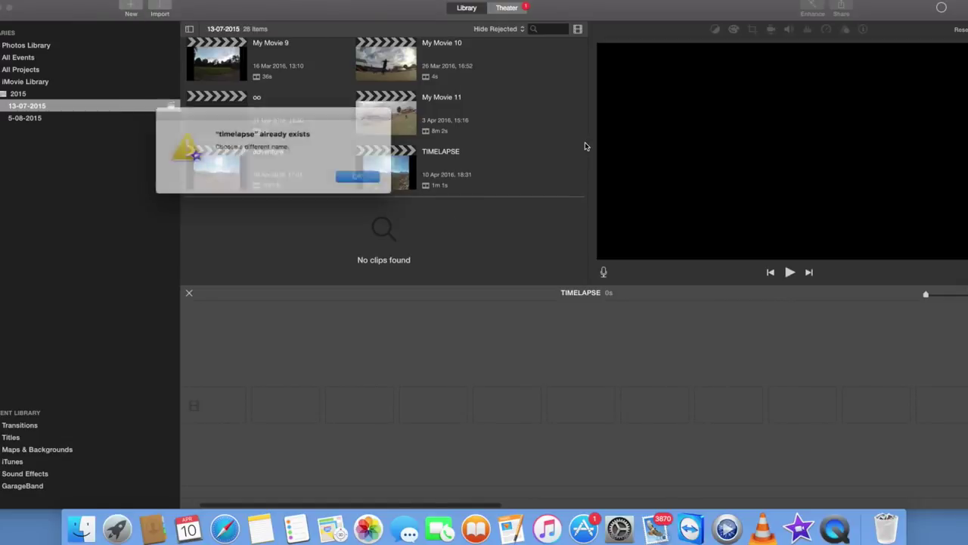
pyautogui.click(356, 173)
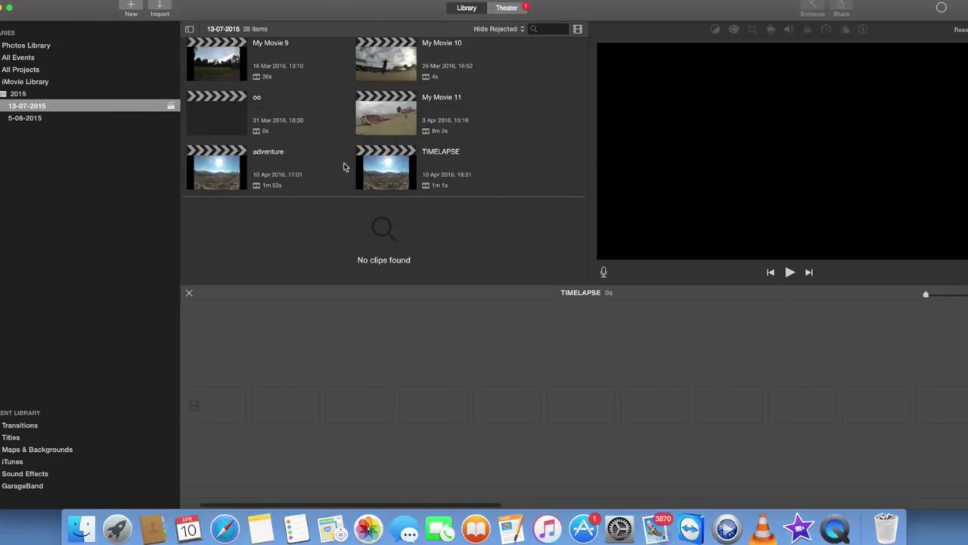
# - Create a new No Theme movie named "video" in the 13-07-2015 event
pyautogui.click(132, 11)
pyautogui.click(350, 46)
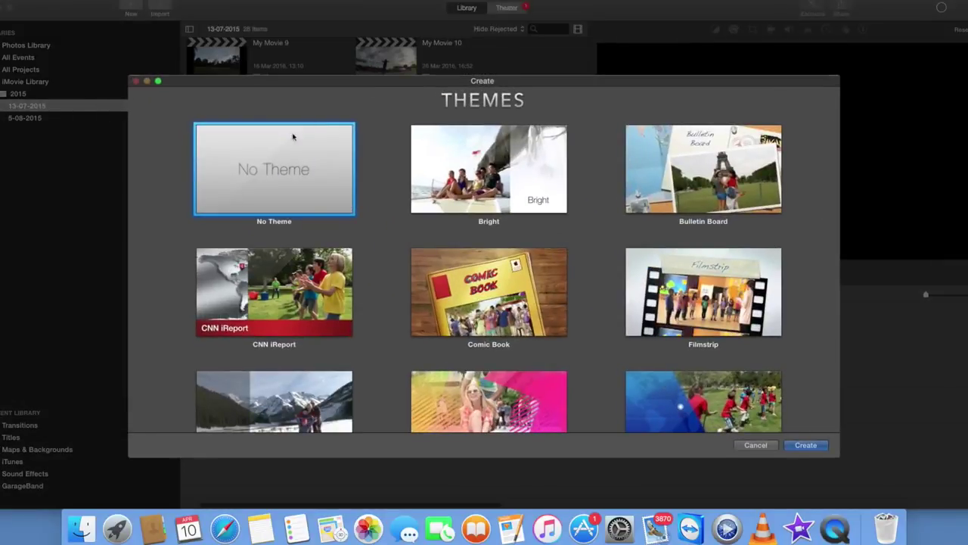
pyautogui.doubleClick(296, 168)
pyautogui.write('video')
pyautogui.click(564, 142)
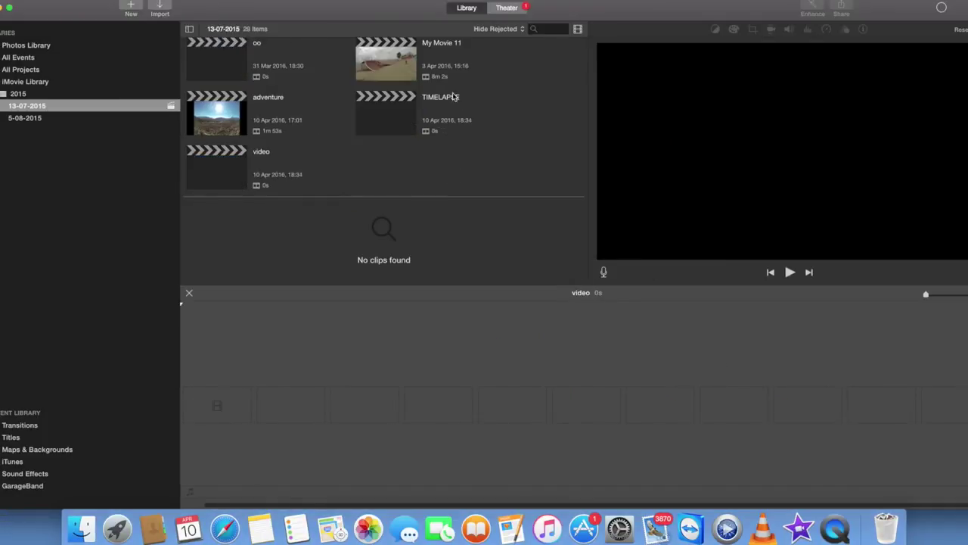
# - Import the whole GoPro timelapse folder from the Desktop into the 13-07-2015 event and close the import window
pyautogui.click(160, 9)
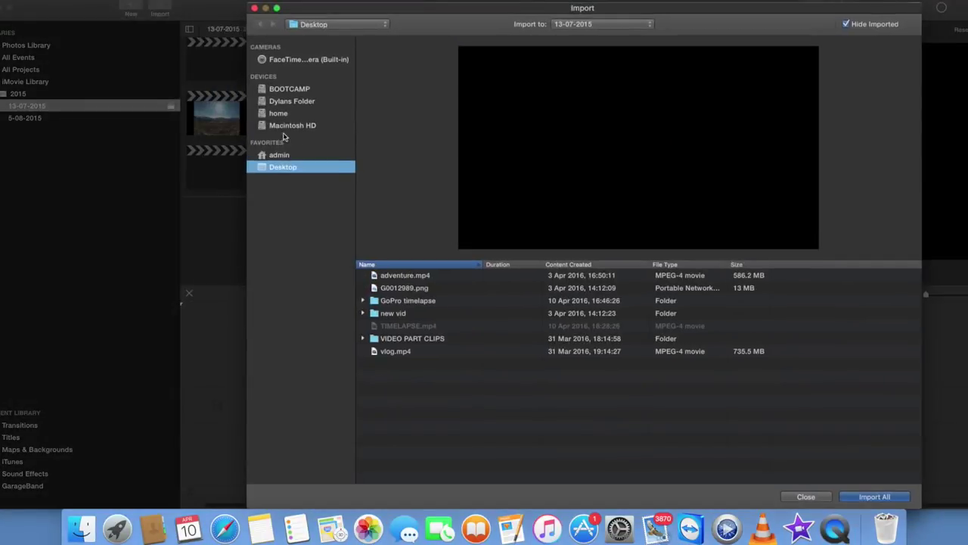
pyautogui.doubleClick(422, 301)
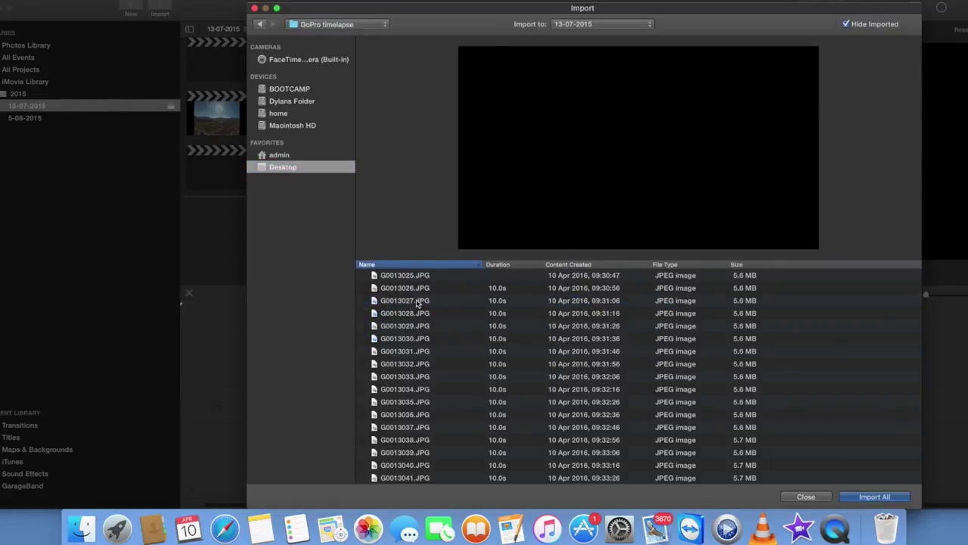
pyautogui.scroll(-20, 420, 301)
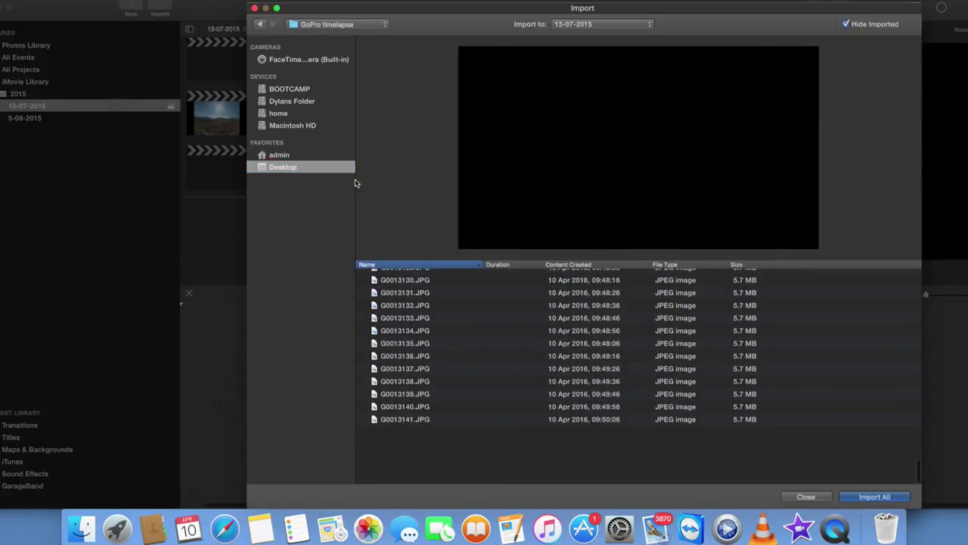
pyautogui.click(259, 23)
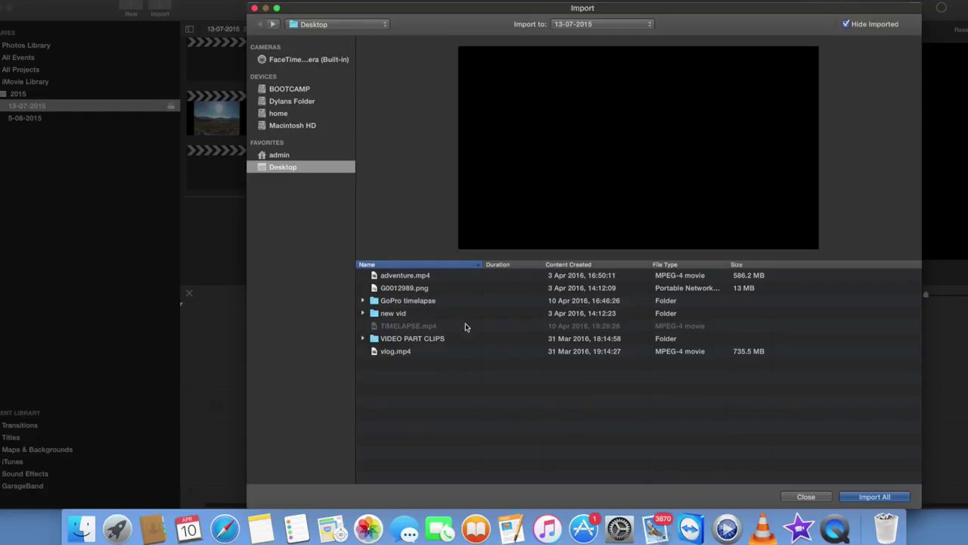
pyautogui.click(438, 303)
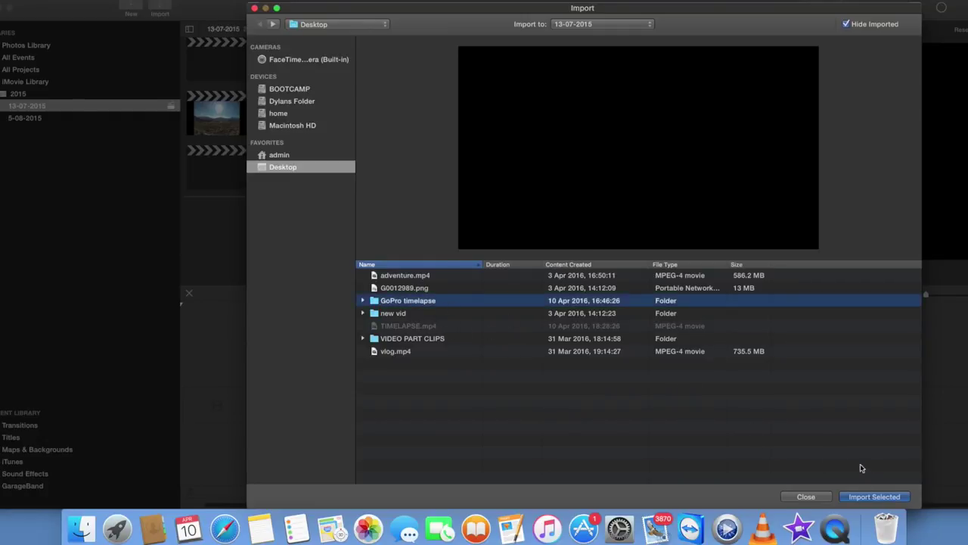
pyautogui.click(877, 496)
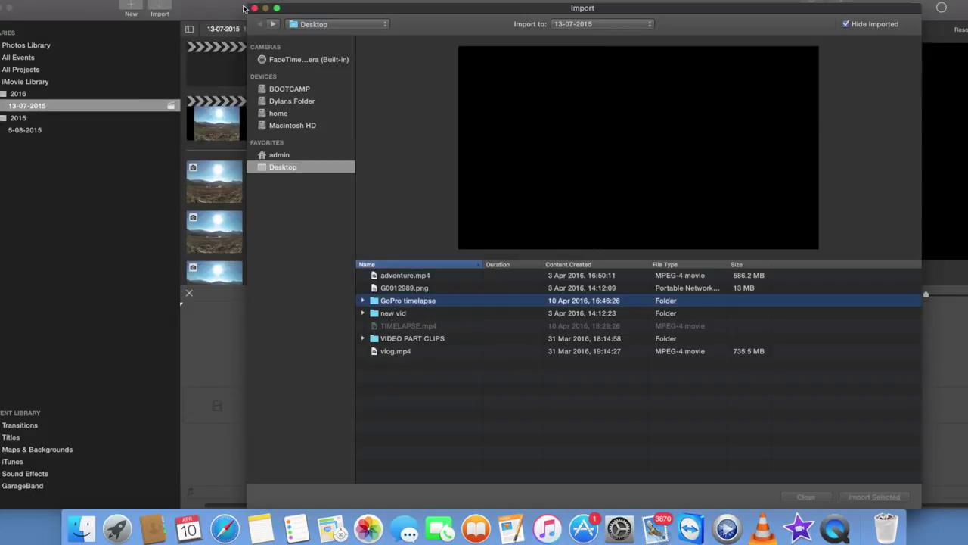
pyautogui.click(254, 8)
# - Add all the imported timelapse photos to the empty timeline of the video project and briefly preview its start
pyautogui.scroll(-5, 277, 189)
pyautogui.scroll(1, 225, 149)
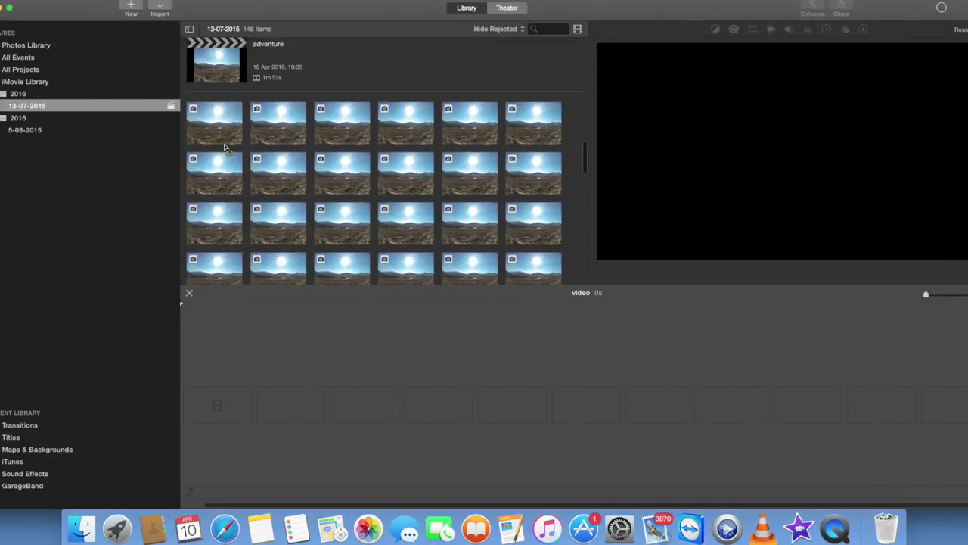
pyautogui.click(236, 131)
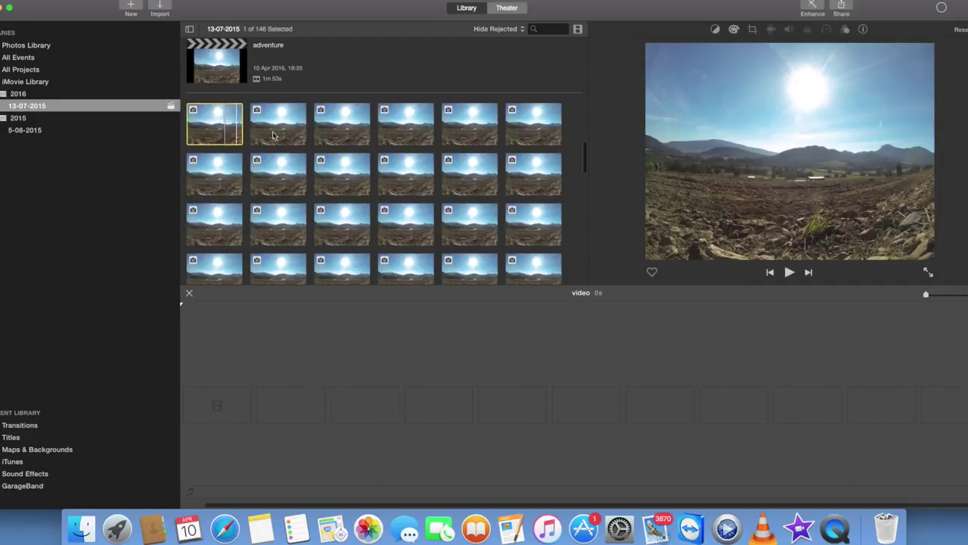
pyautogui.scroll(-15, 411, 194)
pyautogui.keyDown('super'); pyautogui.click(363, 243); pyautogui.keyUp('super')
pyautogui.moveTo(362, 243)
pyautogui.keyDown('shift'); pyautogui.click(362, 243); pyautogui.keyUp('shift')
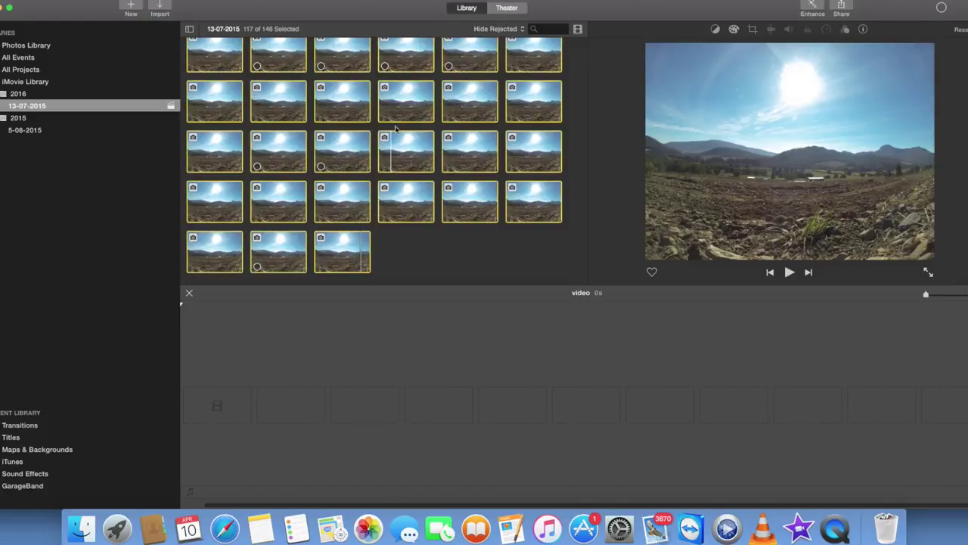
pyautogui.moveTo(401, 93); pyautogui.dragTo(212, 391)
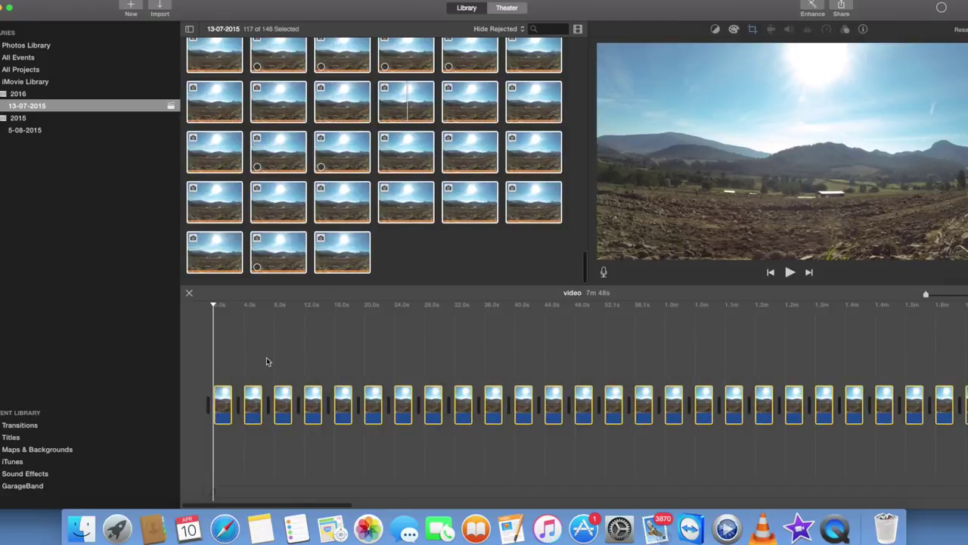
pyautogui.click(790, 273)
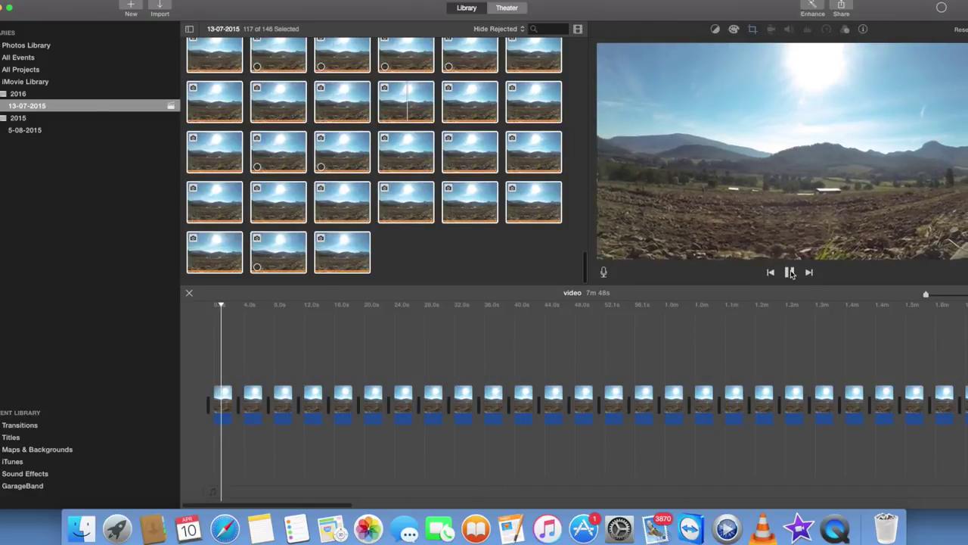
pyautogui.press('space')
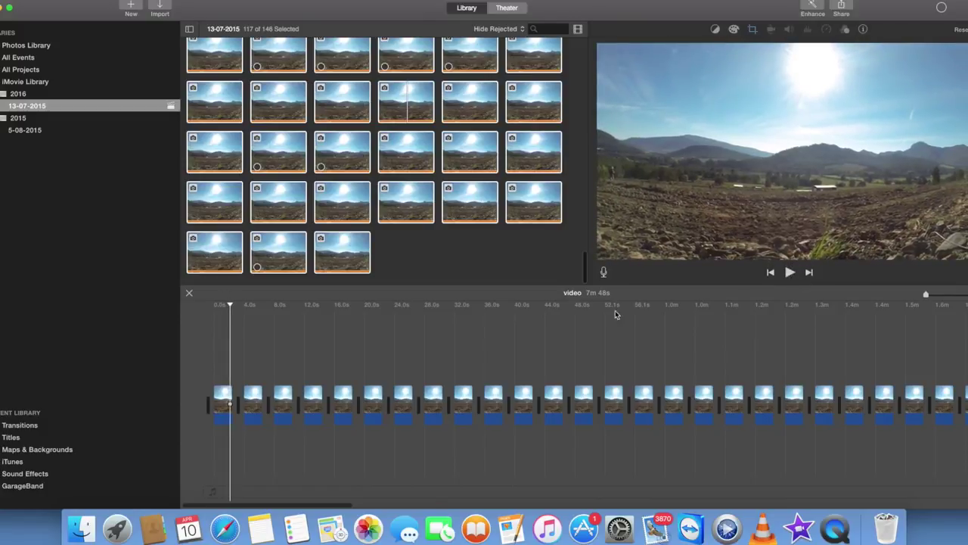
# - Set the cropping style of all the timeline photos to Fit and shorten their clip duration
pyautogui.moveTo(205, 384); pyautogui.dragTo(903, 434)
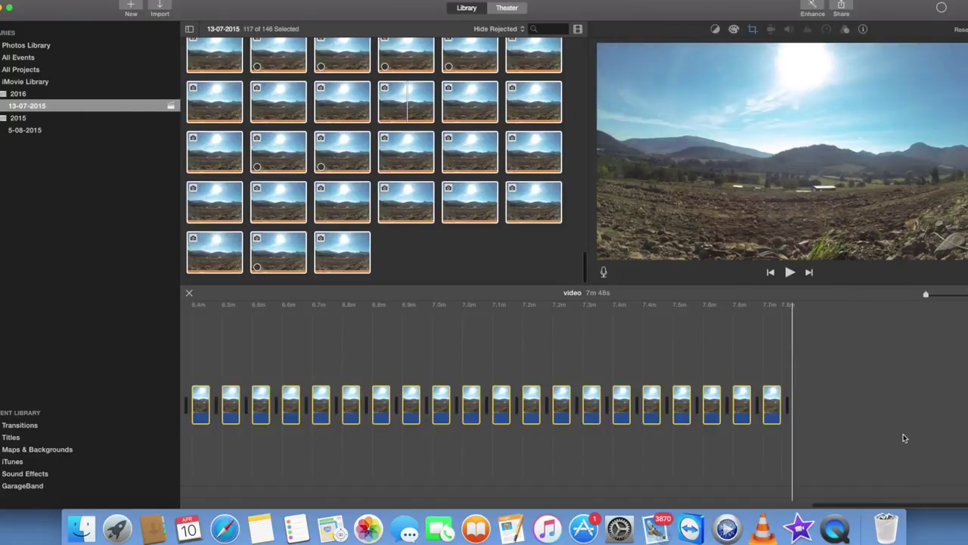
pyautogui.click(753, 28)
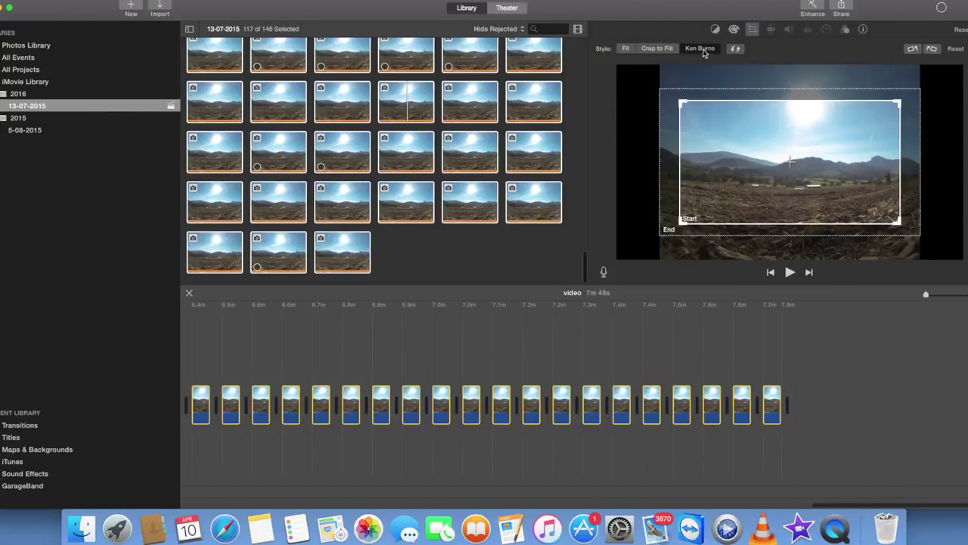
pyautogui.click(626, 49)
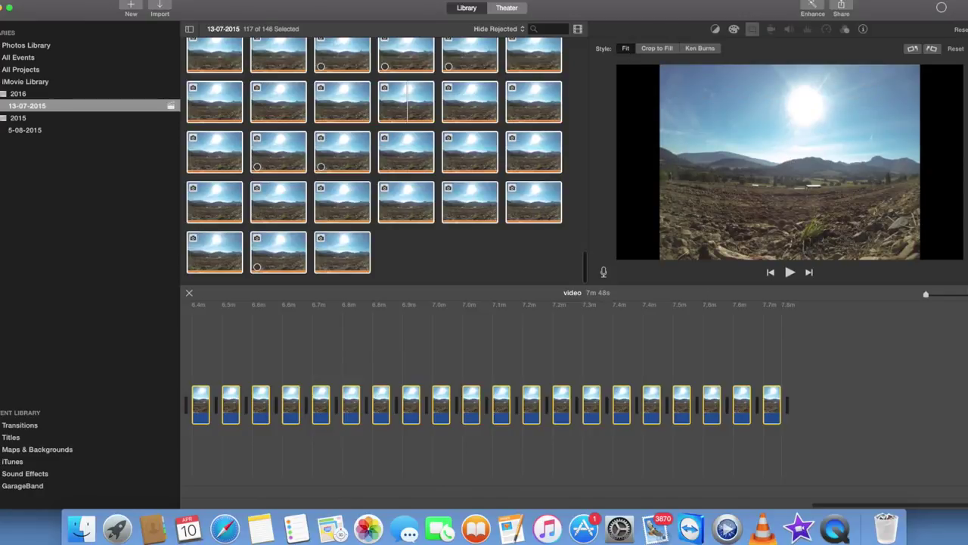
pyautogui.click(866, 30)
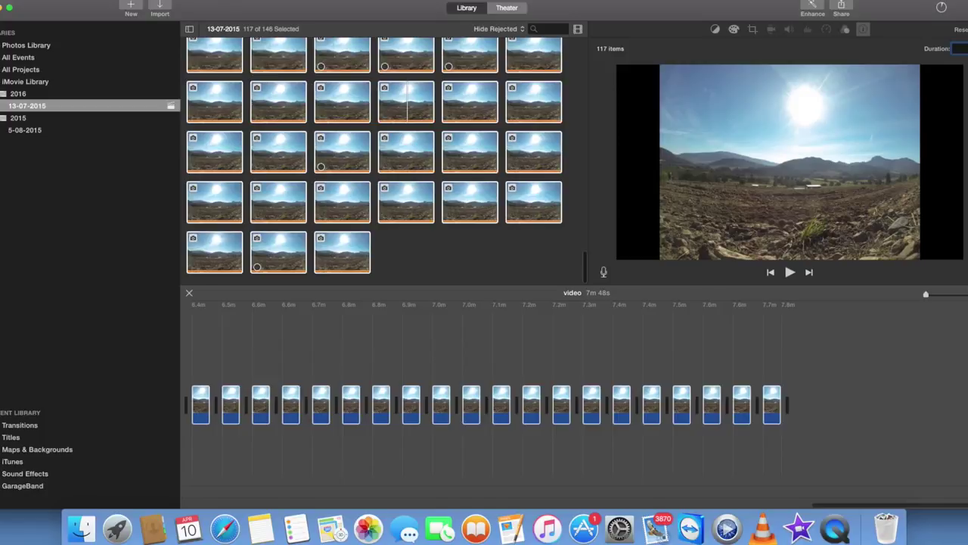
pyautogui.click(736, 347)
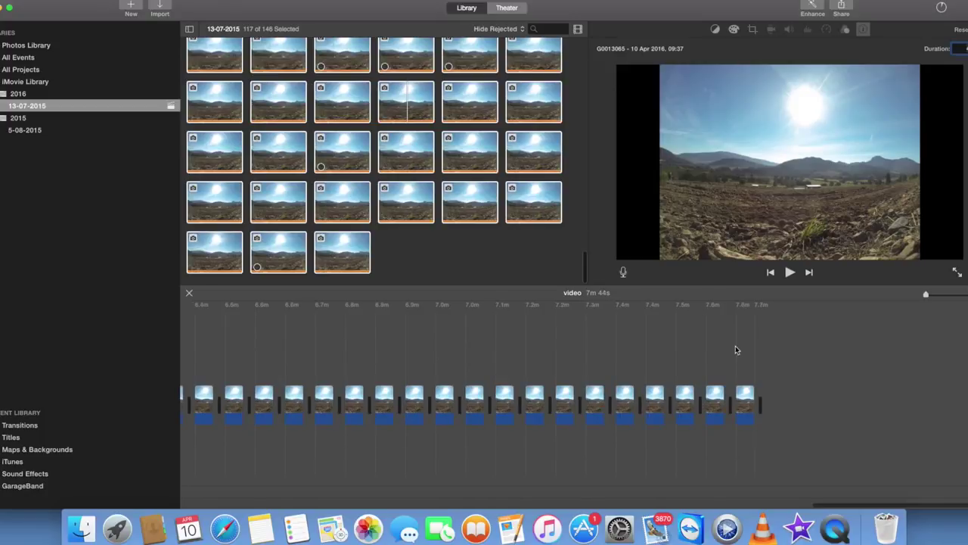
# - Return to the first clip in the timeline and play back the start of the video
pyautogui.hscroll(-10, 594, 378)
pyautogui.hscroll(-12, 606, 378)
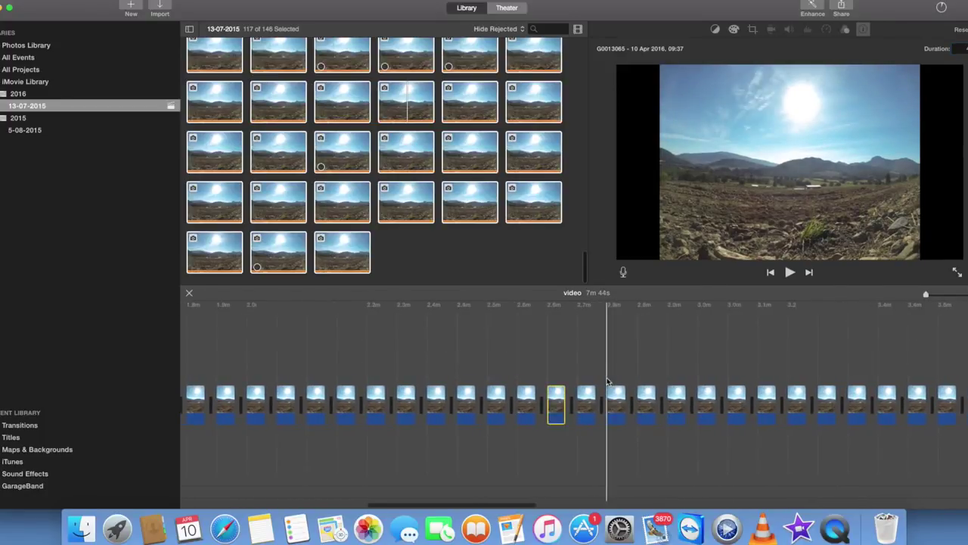
pyautogui.click(218, 362)
pyautogui.click(790, 274)
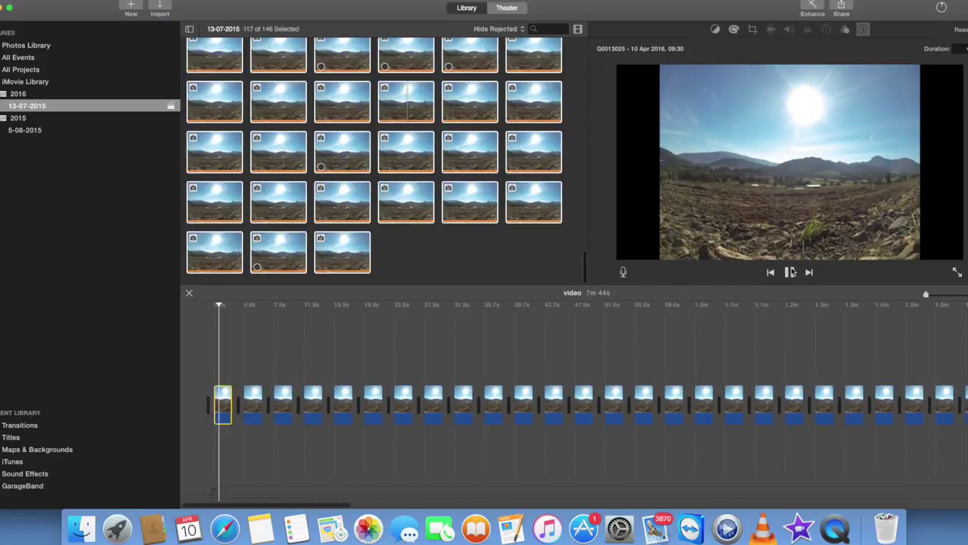
pyautogui.click(790, 272)
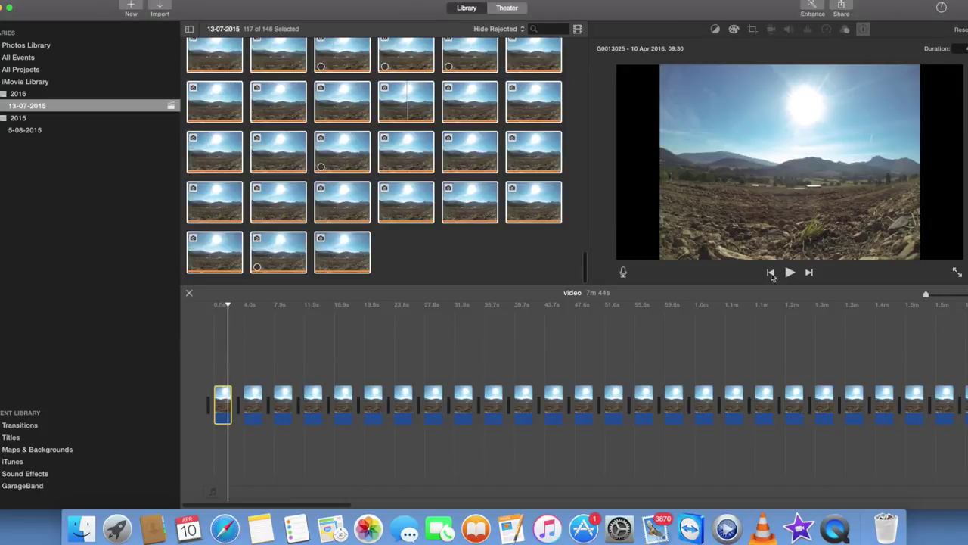
# - Select all the photos in the timeline and shorten their clip duration to about 0.1 s each
pyautogui.moveTo(203, 390); pyautogui.dragTo(457, 415)
pyautogui.click(249, 390)
pyautogui.moveTo(203, 390); pyautogui.dragTo(666, 414)
pyautogui.click(482, 334)
pyautogui.click(328, 354)
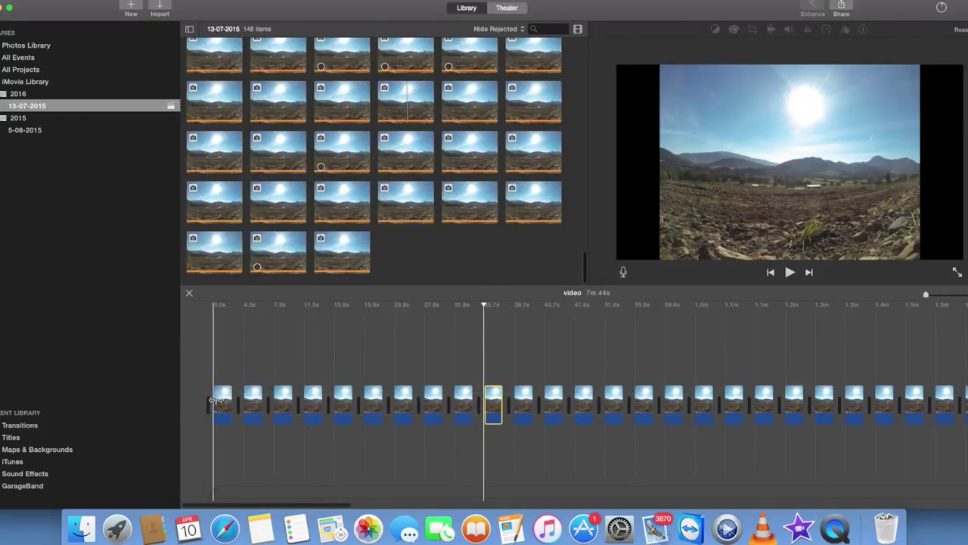
pyautogui.moveTo(209, 393); pyautogui.dragTo(964, 424)
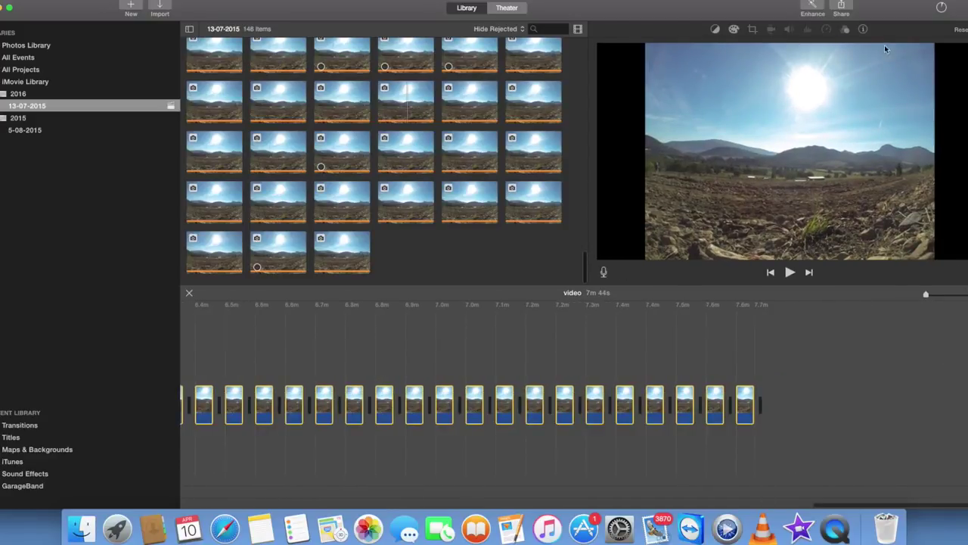
pyautogui.click(863, 29)
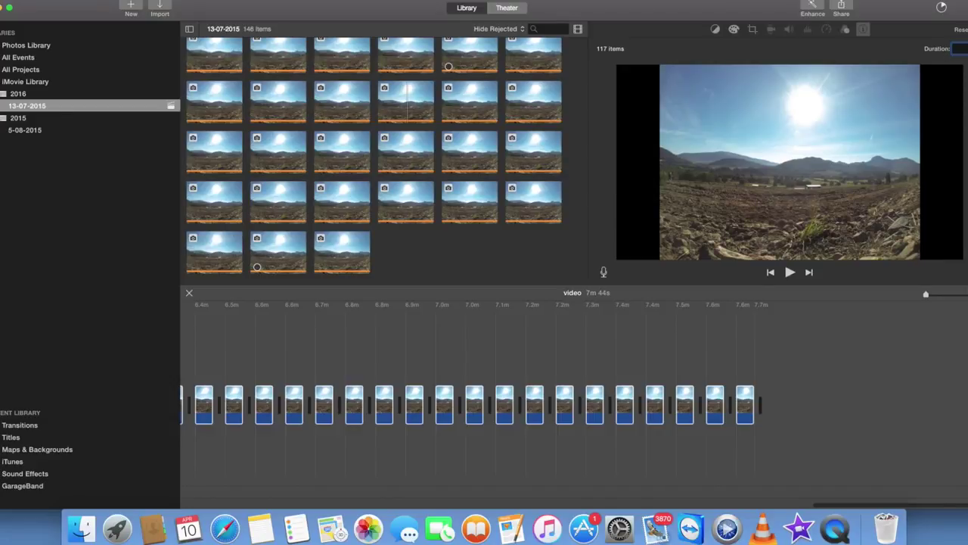
pyautogui.press('Return')
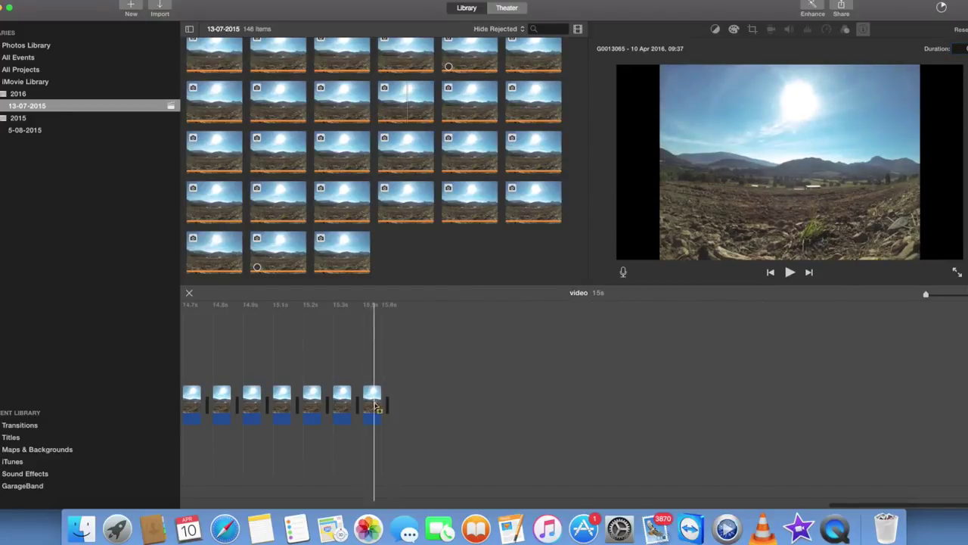
# - Go back to the first clip in the timeline and play the shortened timelapse through to its end
pyautogui.hscroll(-10, 376, 406)
pyautogui.hscroll(-15, 375, 406)
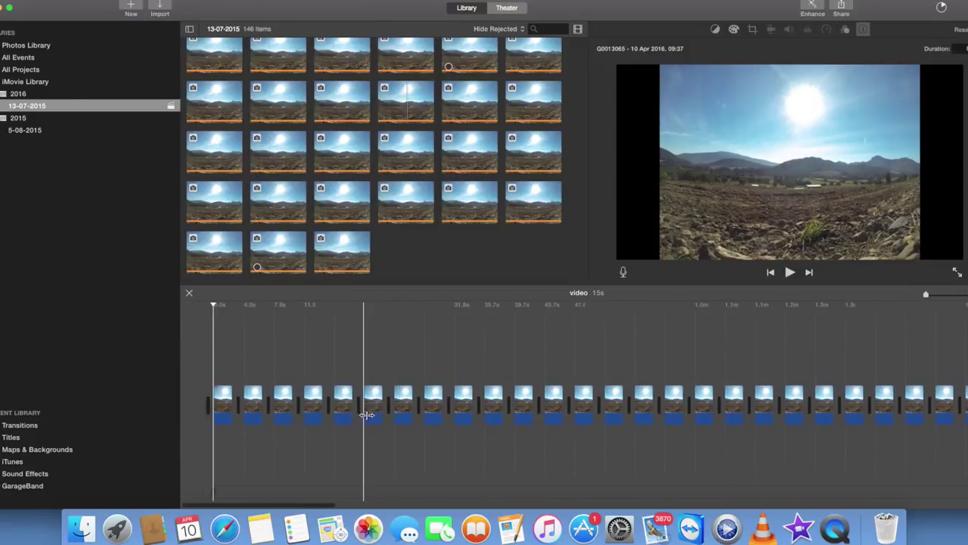
pyautogui.click(215, 390)
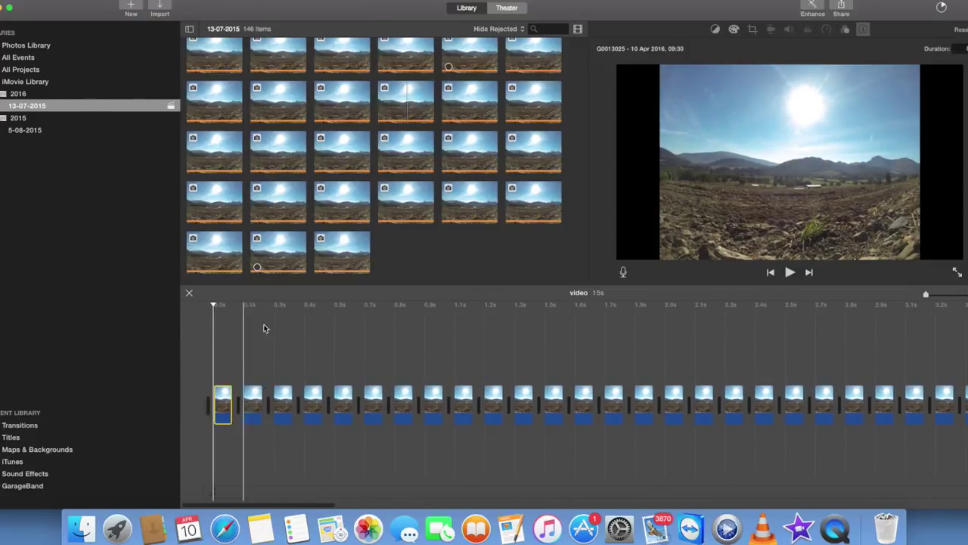
pyautogui.click(791, 273)
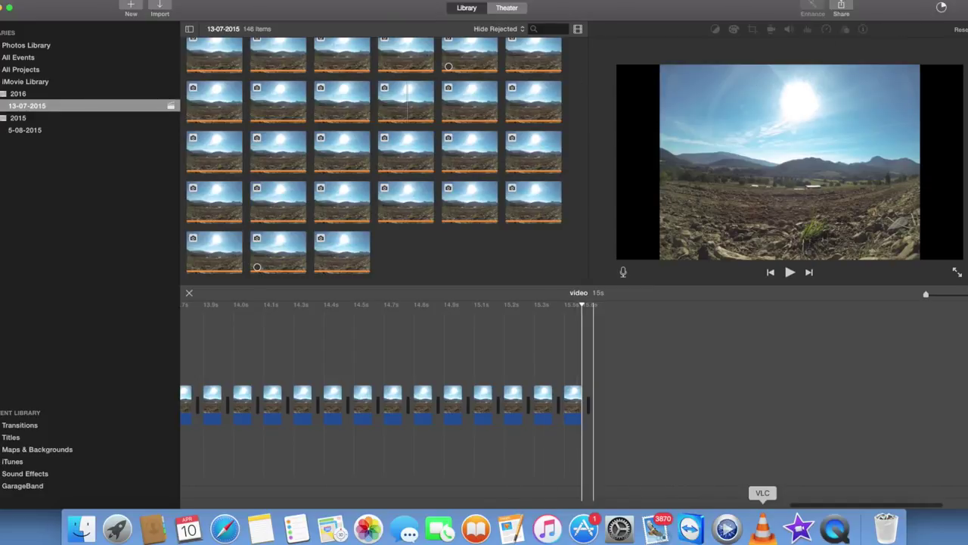
# - Apply Crop to Fill to all the timeline photos with the crop frame at the image's upper edge, and play back the result
pyautogui.moveTo(596, 384); pyautogui.dragTo(177, 424)
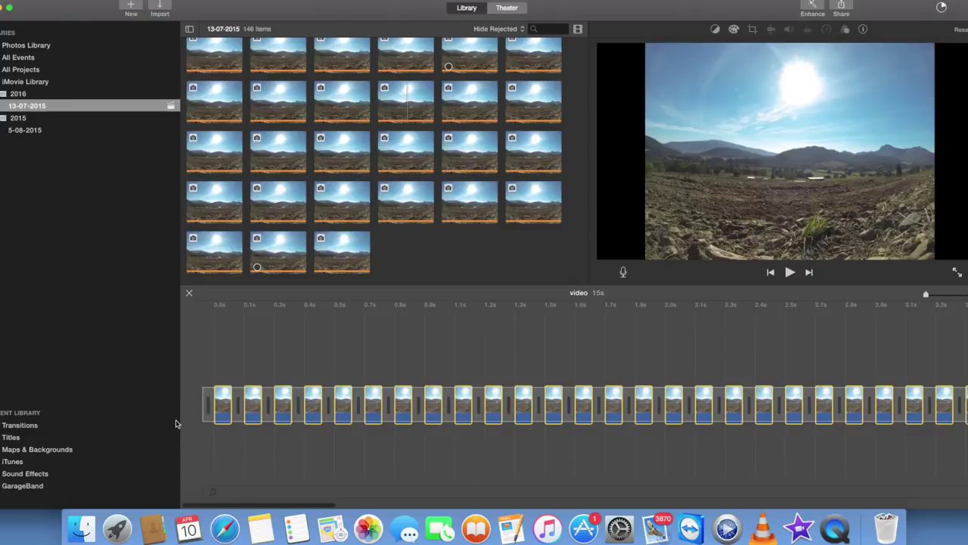
pyautogui.click(752, 29)
pyautogui.click(752, 28)
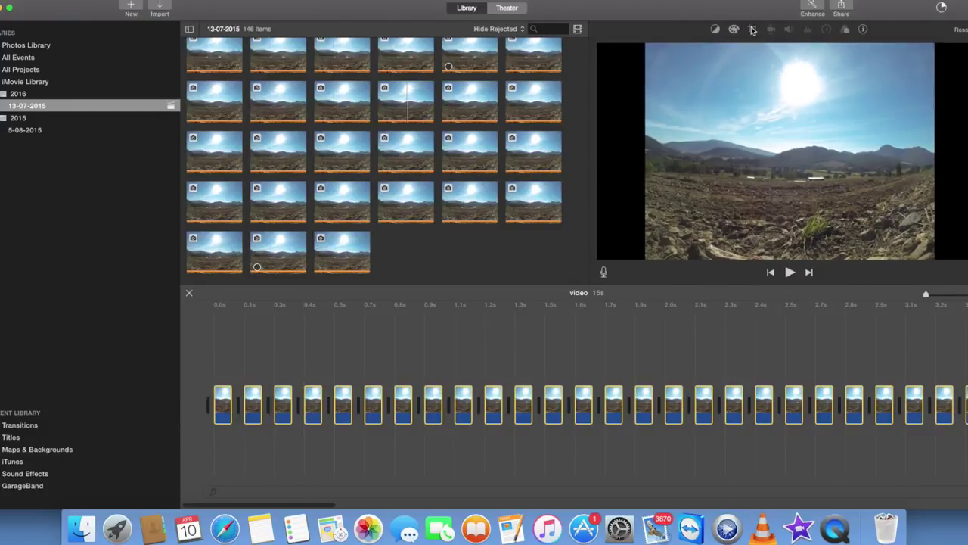
pyautogui.click(753, 31)
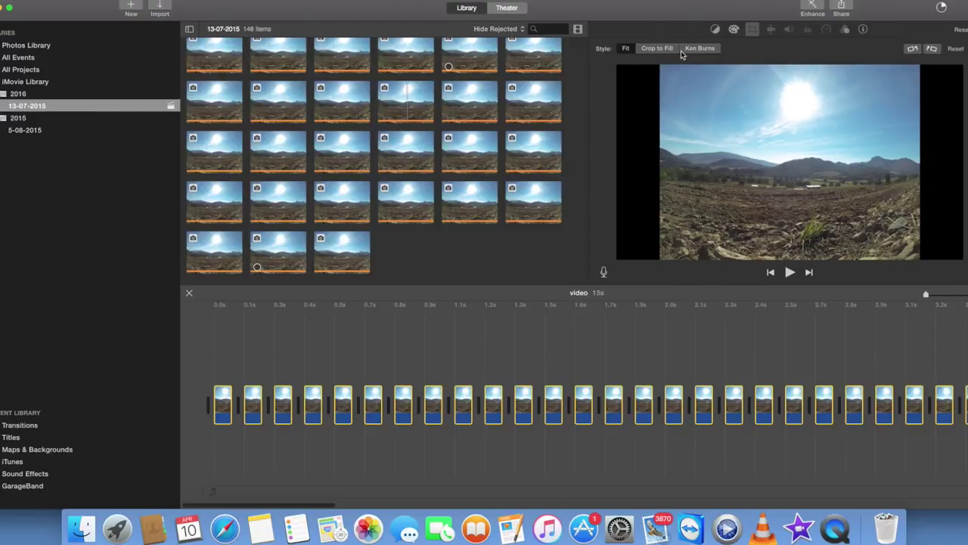
pyautogui.click(665, 49)
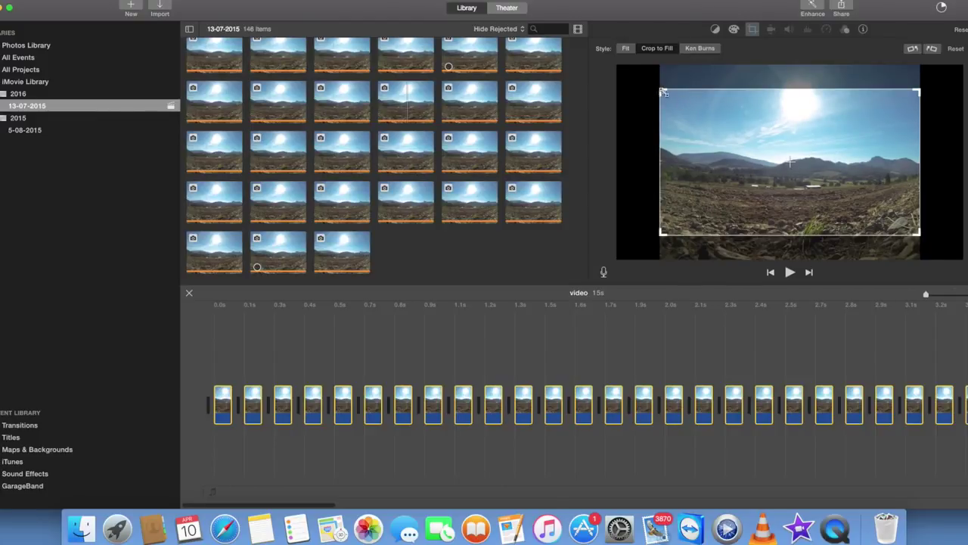
pyautogui.moveTo(761, 155); pyautogui.dragTo(772, 153)
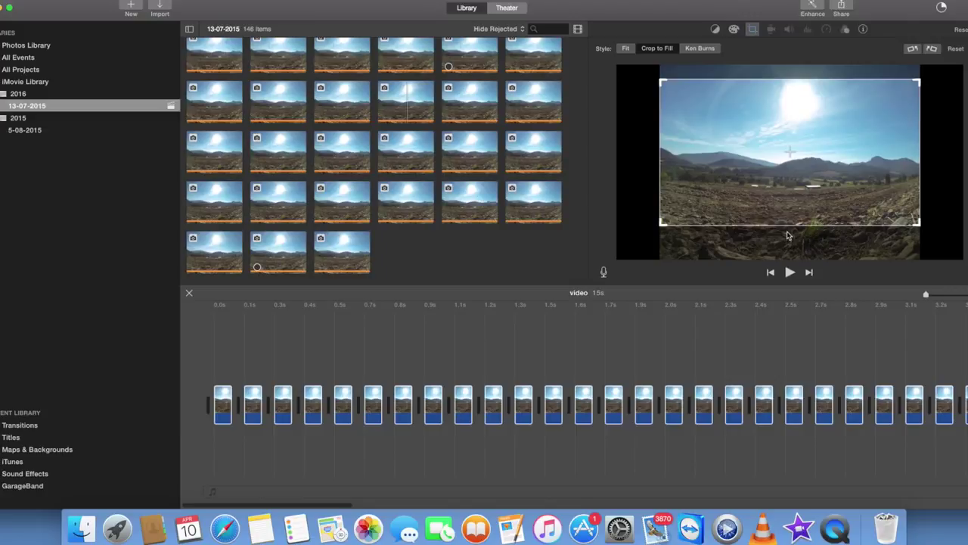
pyautogui.moveTo(797, 154); pyautogui.dragTo(802, 140)
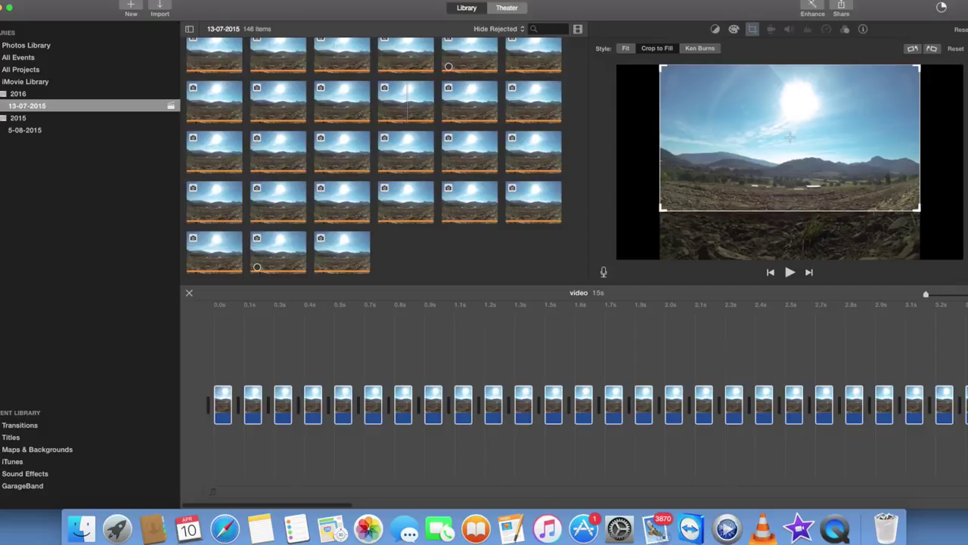
pyautogui.click(932, 48)
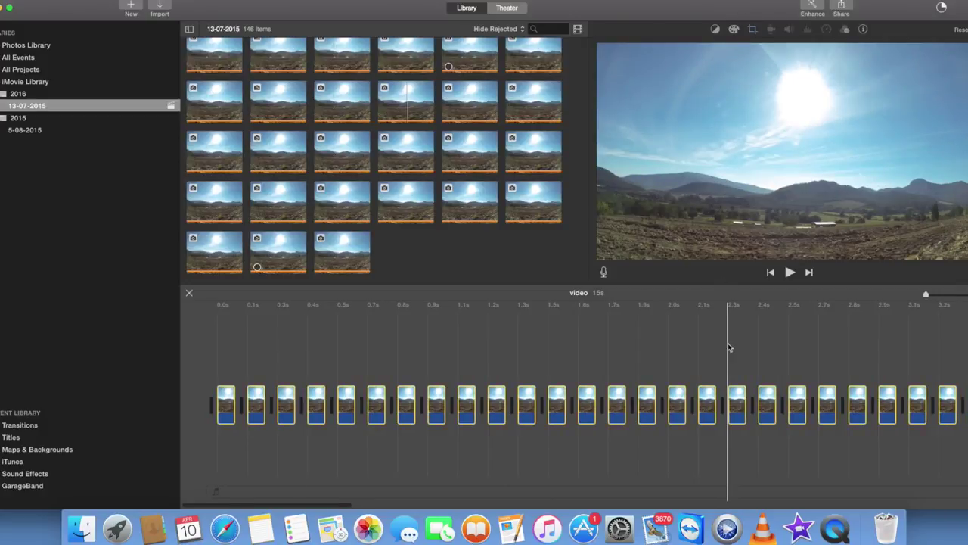
pyautogui.click(790, 273)
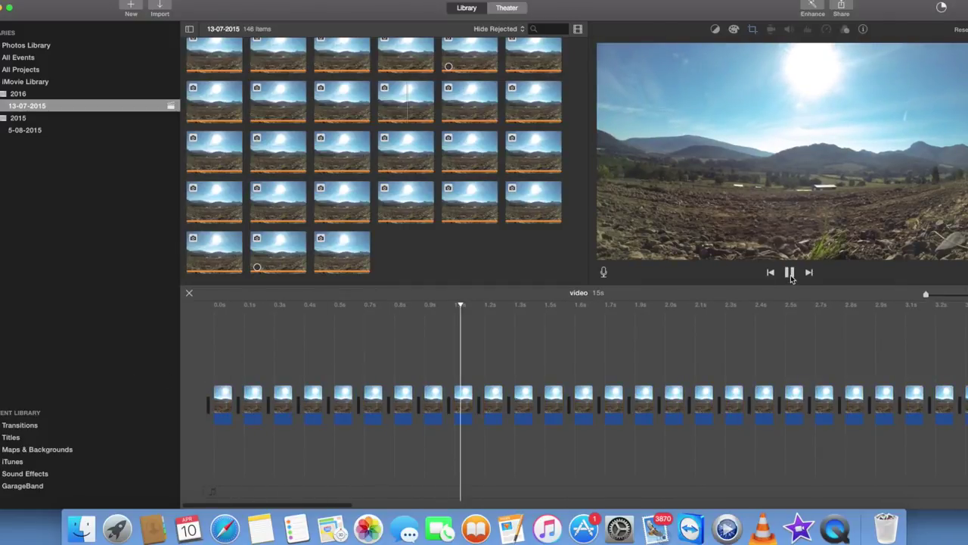